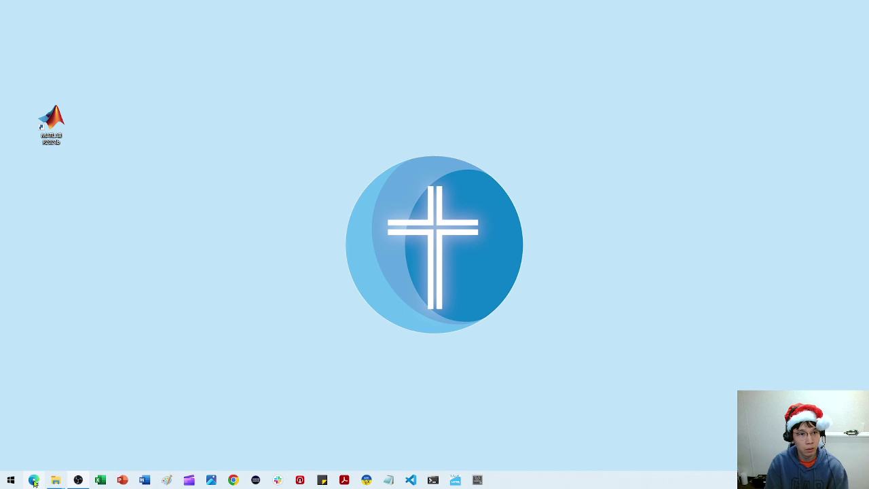
- Open the web browser, search the web for "github", and open the GitHub homepage, leaving only its tab open
click(31, 480)
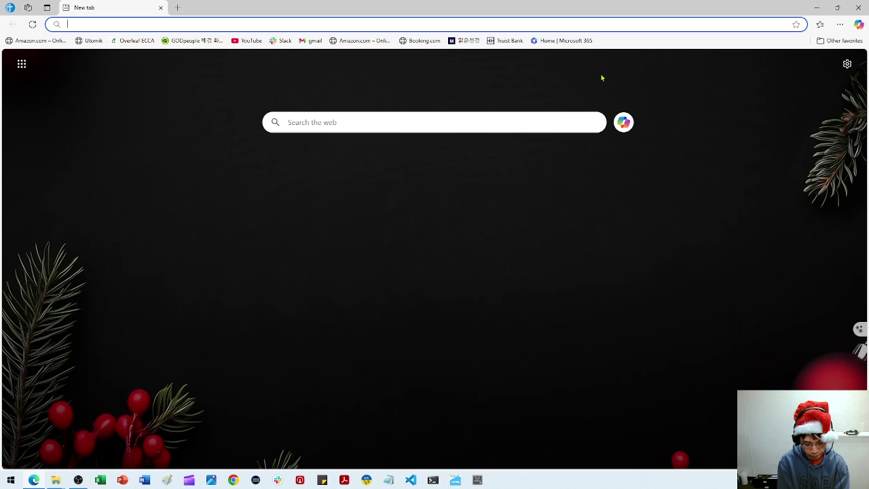
text(github)
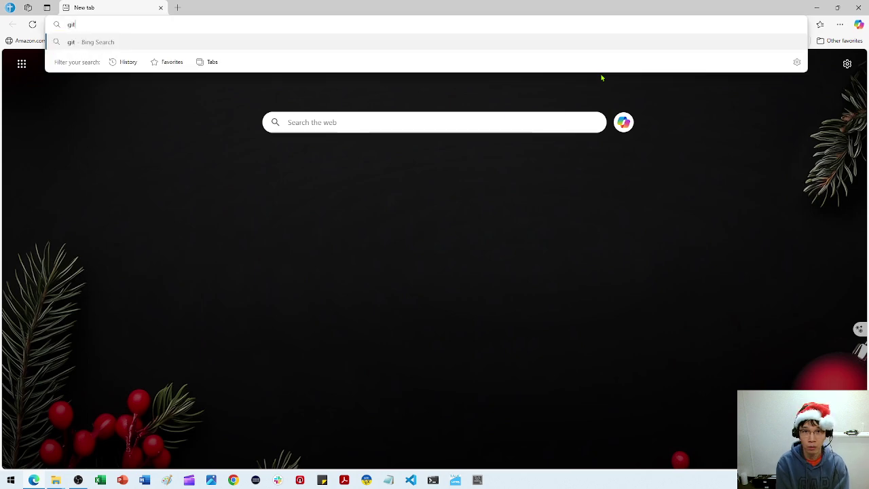
key(Return)
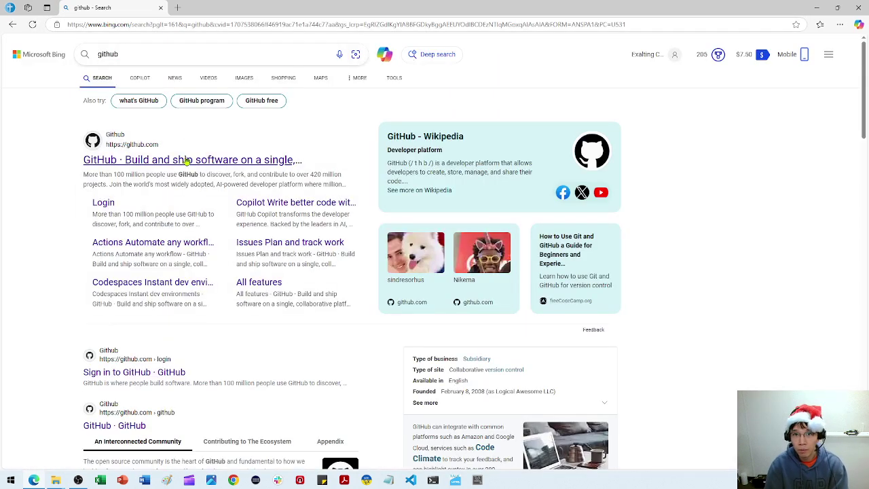
click(186, 160)
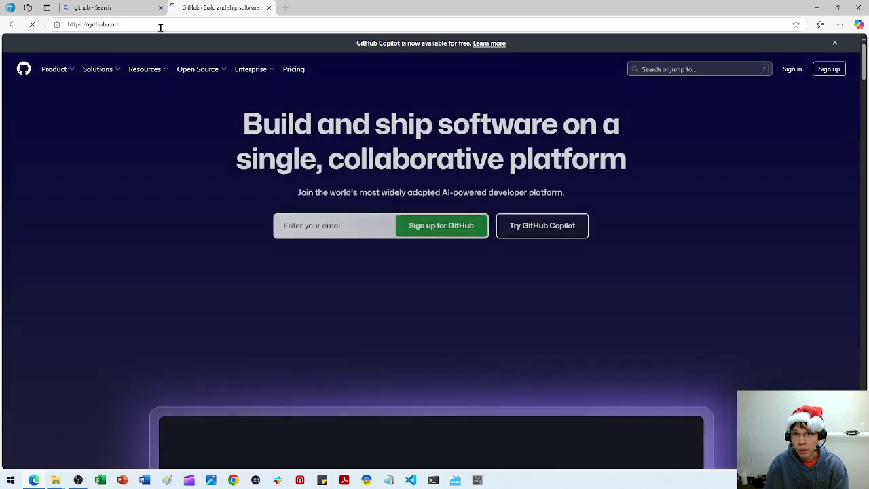
click(160, 8)
- Search GitHub for "toPSAil" and show the matching repositories
click(681, 70)
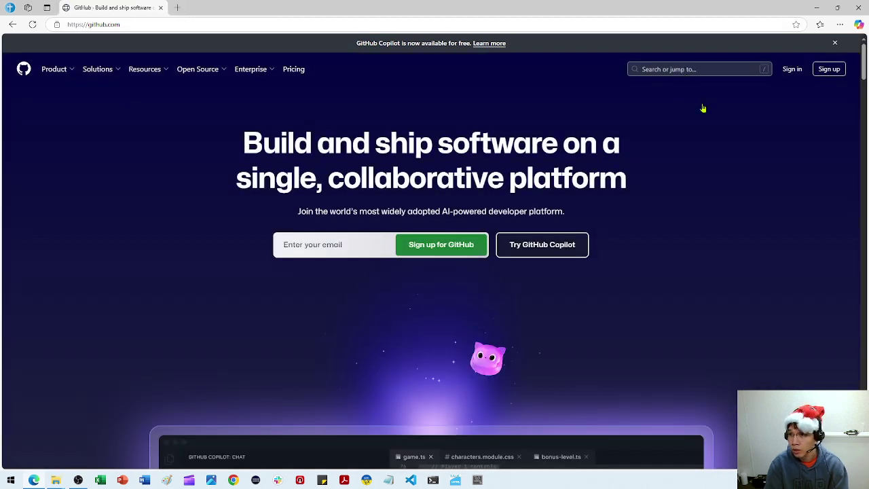
text(traefik)
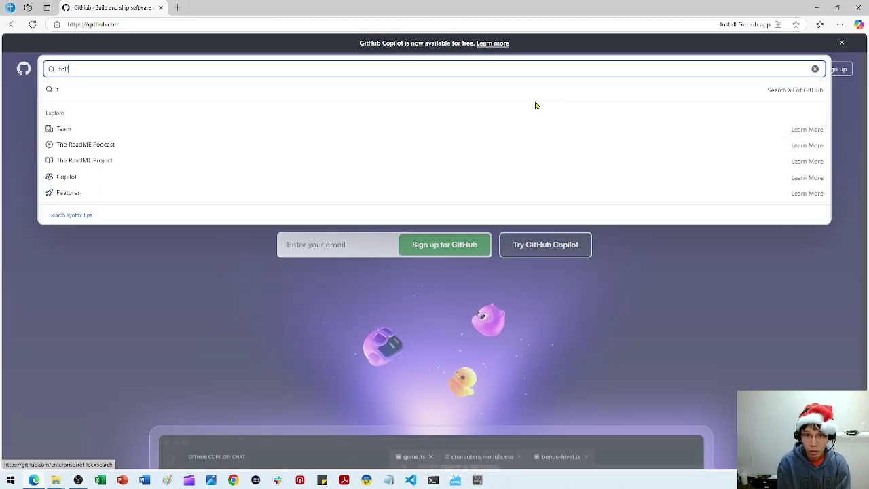
key(Return)
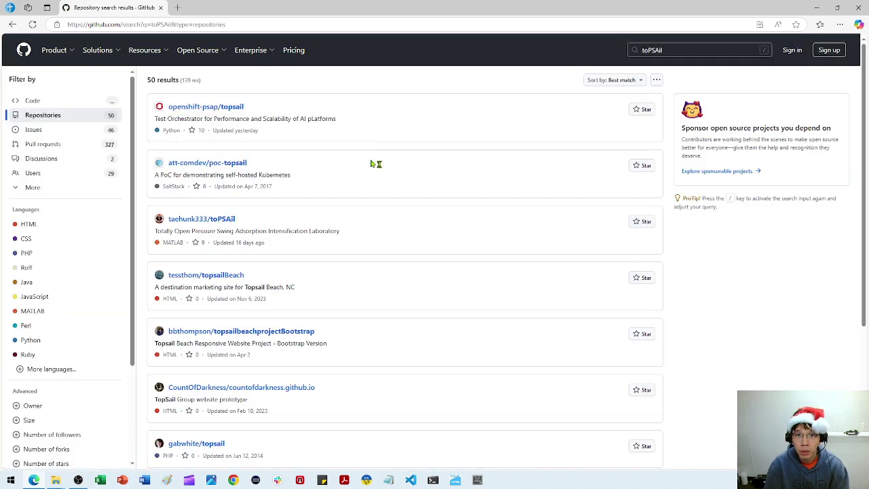
click(61, 120)
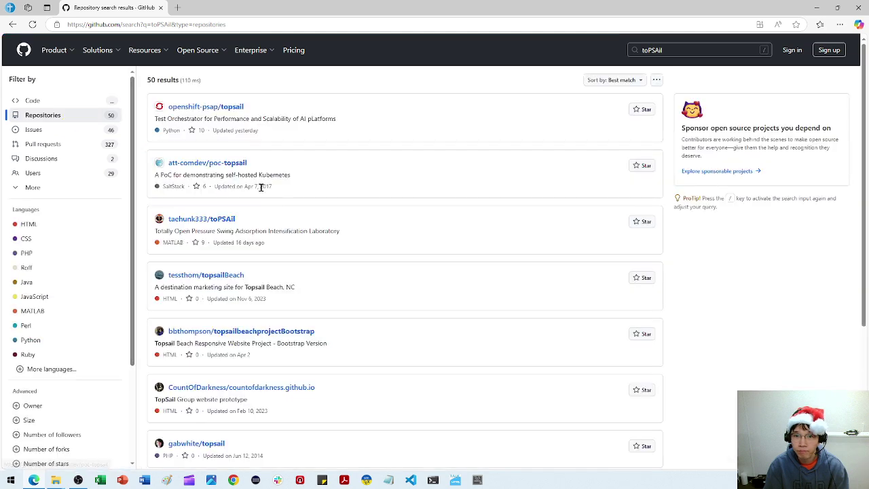
- Browse the toPSAil repository search results through page 5 and return to the first page
scroll(265, 188, down, 3)
scroll(311, 242, up, 3)
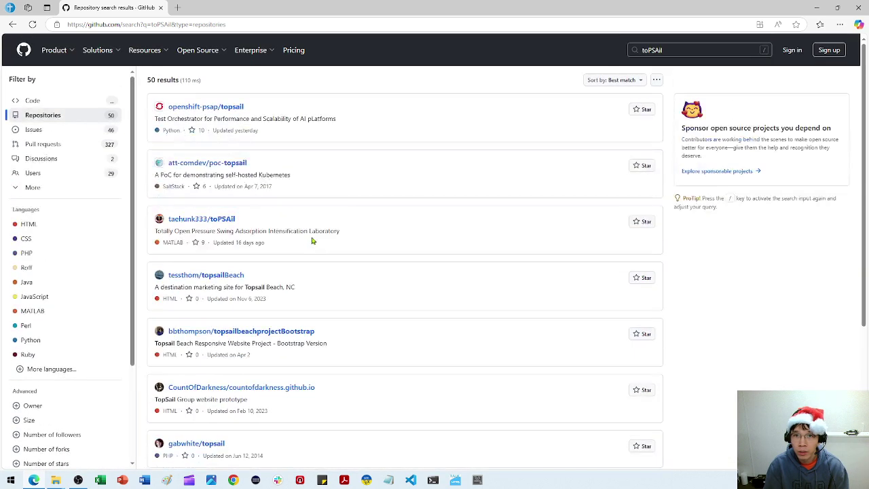
scroll(434, 224, down, 3)
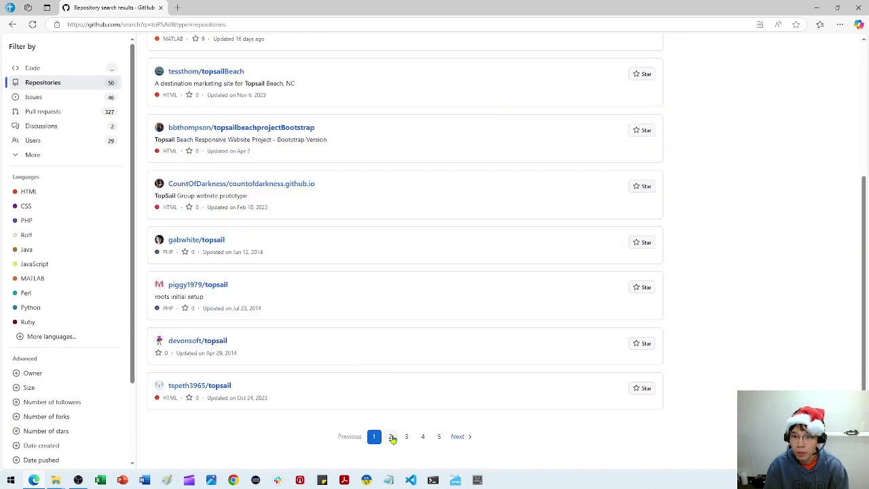
click(391, 437)
scroll(395, 319, down, 3)
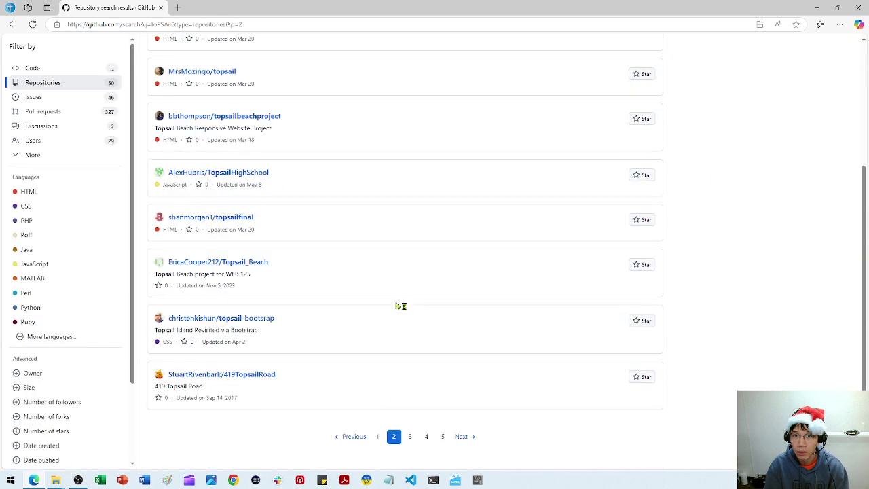
click(409, 436)
scroll(425, 336, down, 3)
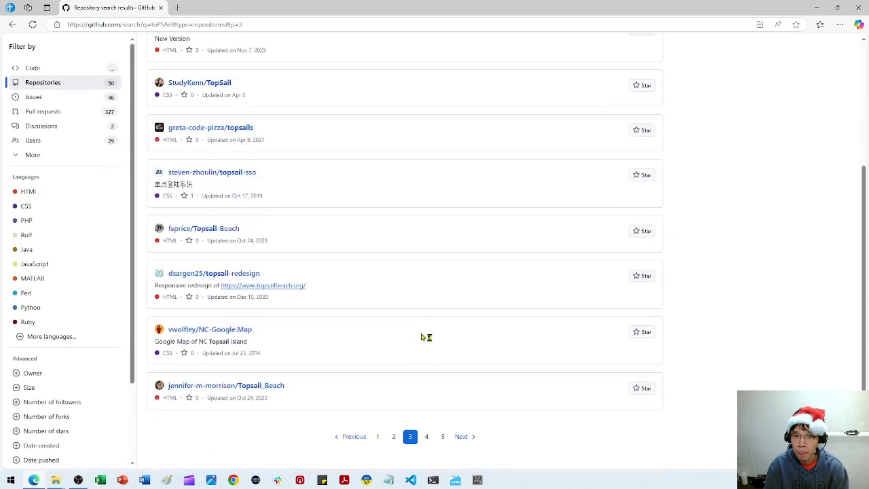
click(427, 436)
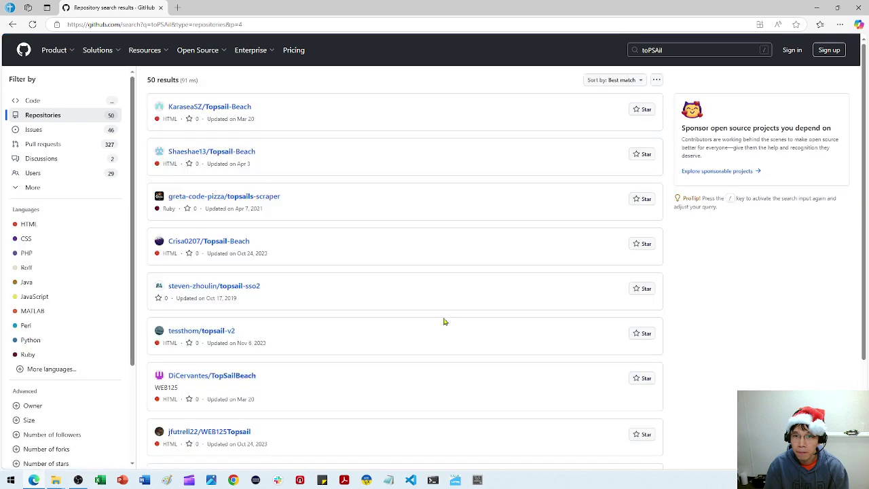
scroll(442, 319, down, 3)
click(443, 435)
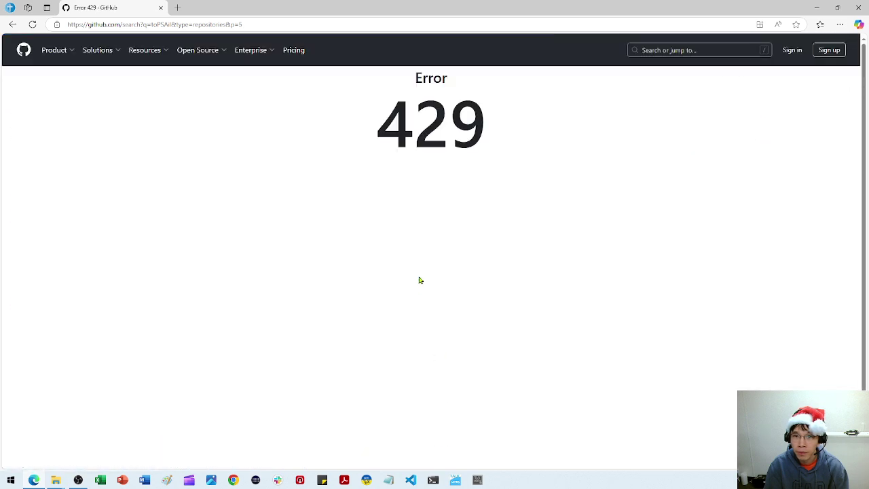
key(alt+Left)
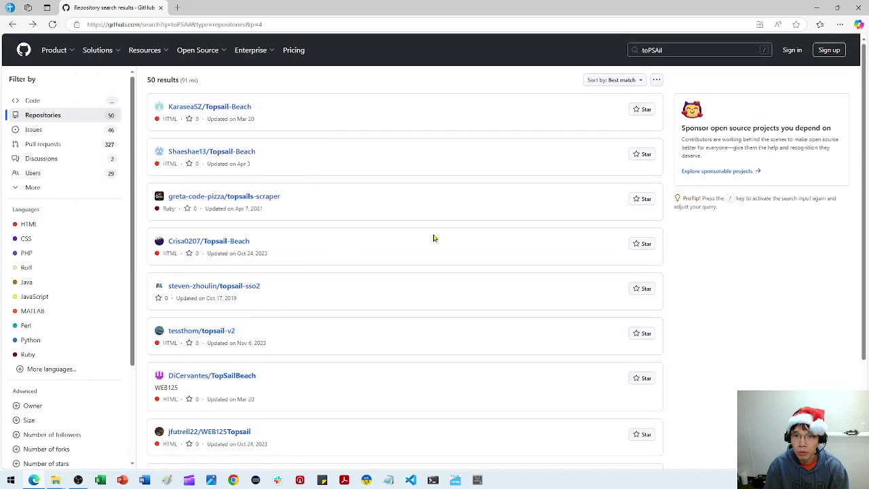
click(443, 436)
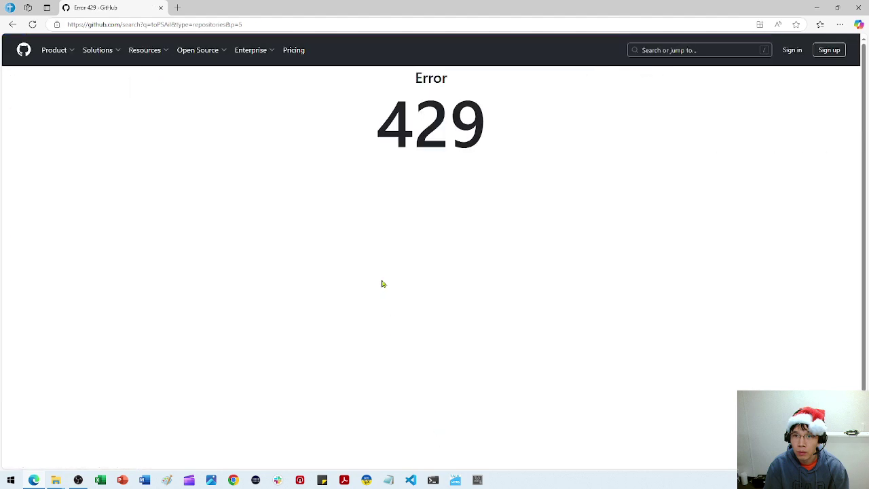
click(12, 24)
click(12, 25)
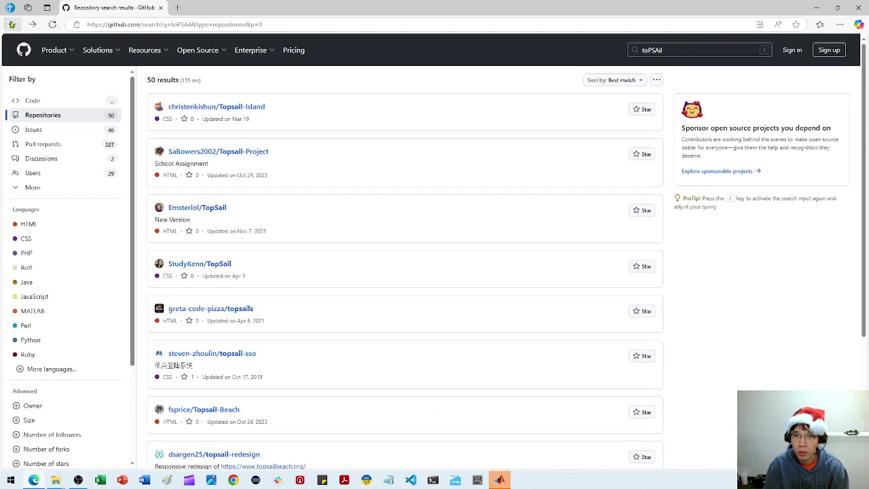
click(13, 25)
click(12, 24)
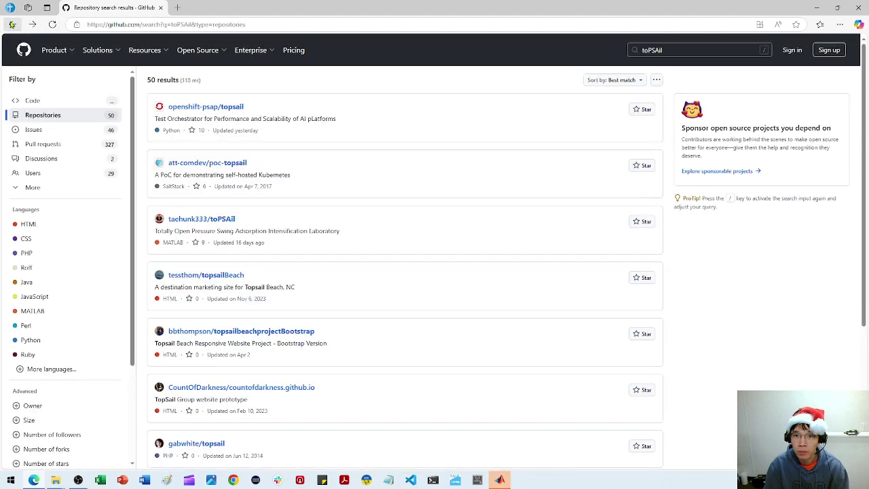
- Open the MATLAB repository toPSAil, described as Totally Open Pressure Swing Adsorption Intensification Laboratory, and highlight its web address
scroll(317, 225, down, 3)
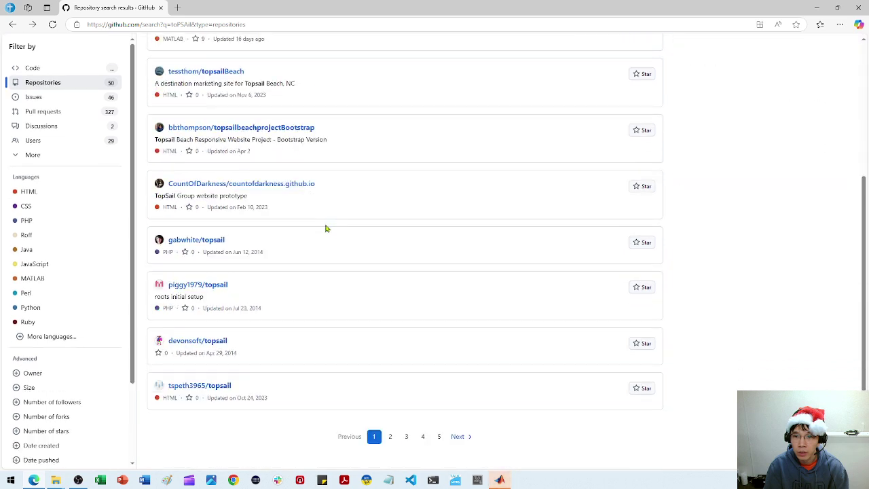
scroll(330, 232, up, 3)
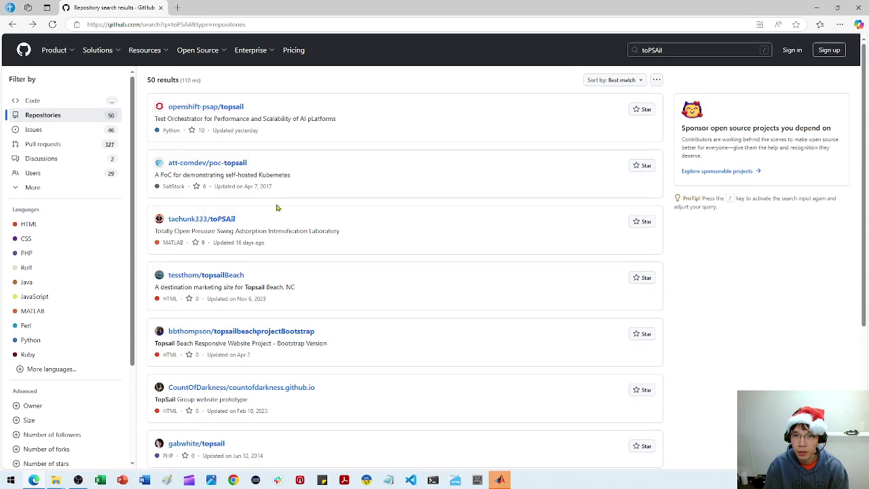
click(222, 219)
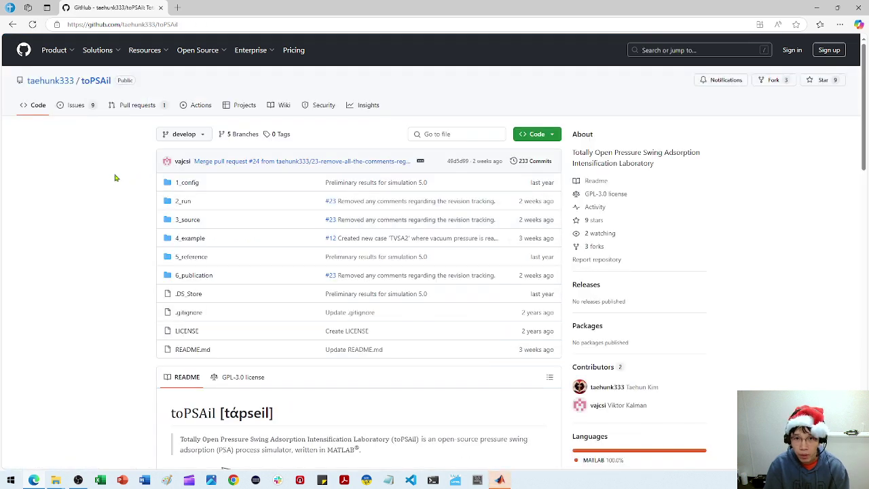
click(173, 24)
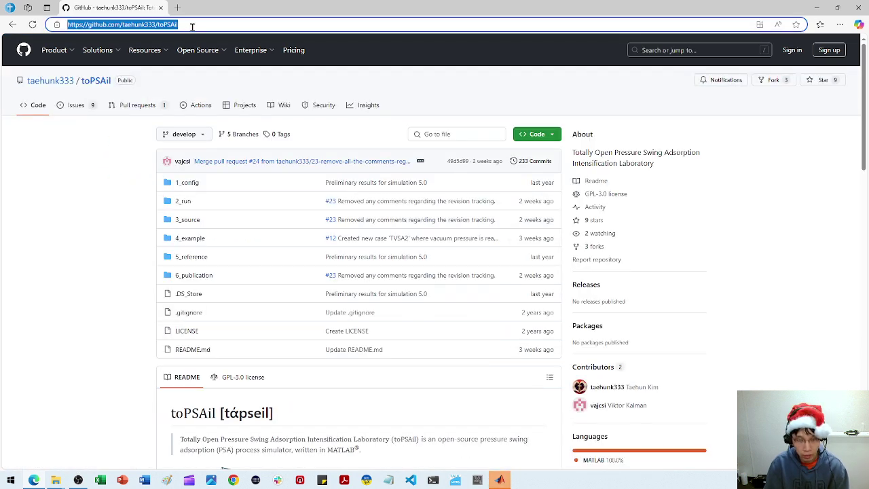
click(192, 26)
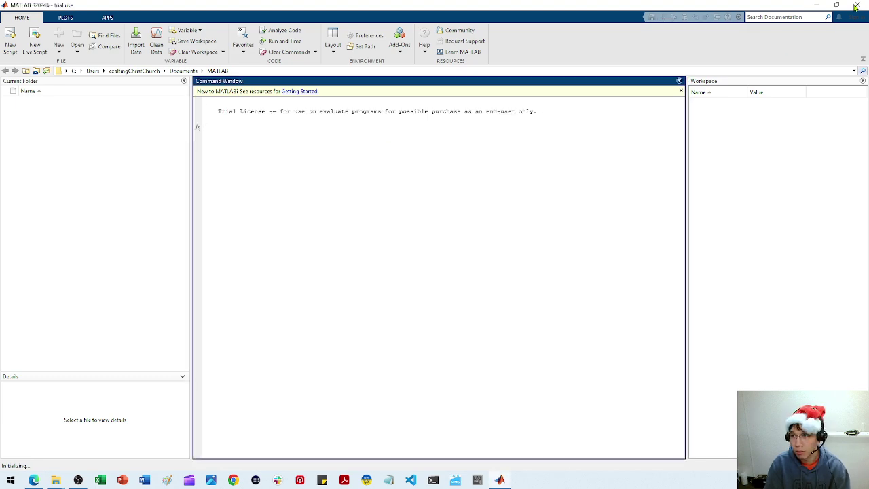
- Restore the MATLAB R2024b window to a smaller size and close it to return to the repository page
drag(766, 6, 601, 80)
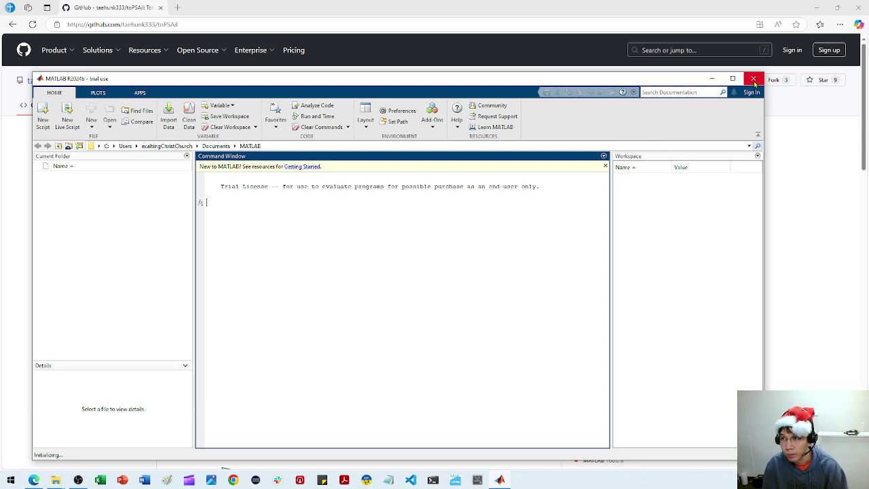
click(754, 80)
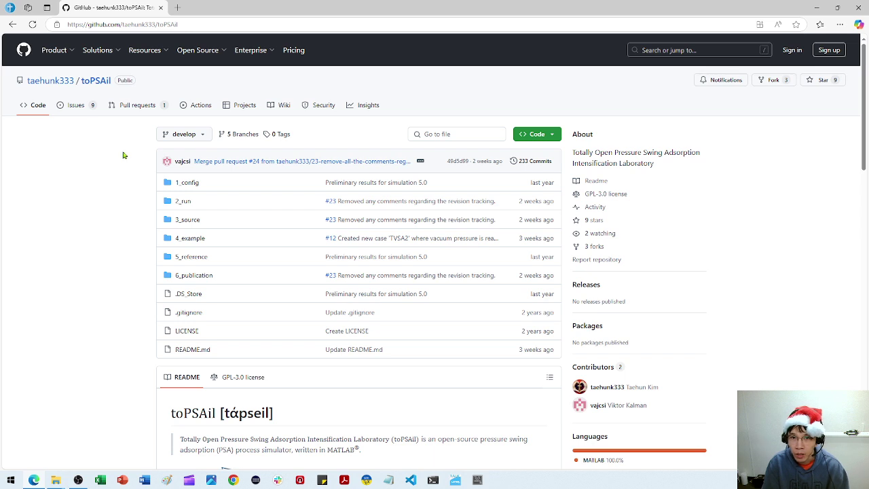
- Switch the toPSAil repository from the develop branch to the main branch
click(202, 138)
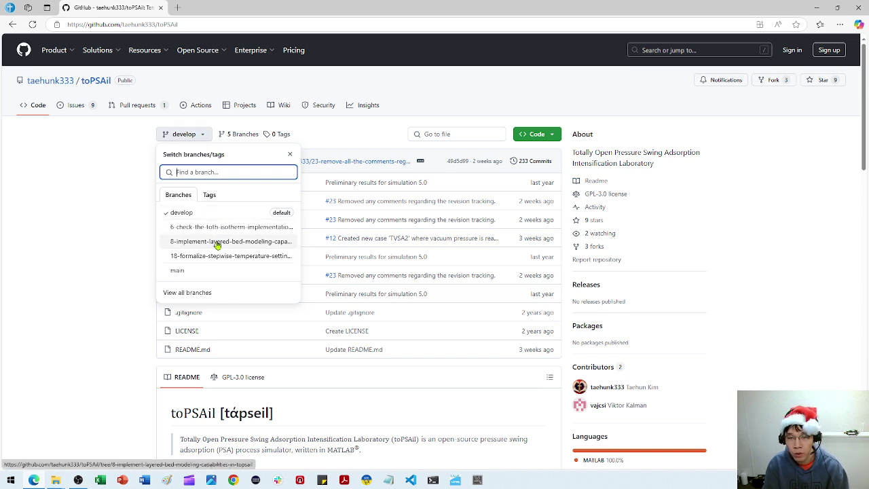
click(195, 271)
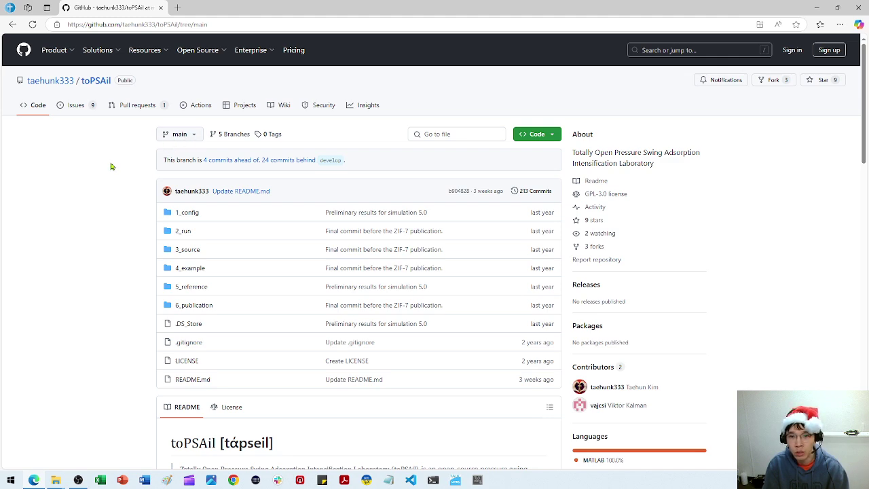
- Review the README's getting started, references and licensing sections, including a brief visit to the official YouTube channel for toPSAil
scroll(113, 175, down, 5)
scroll(113, 184, down, 2)
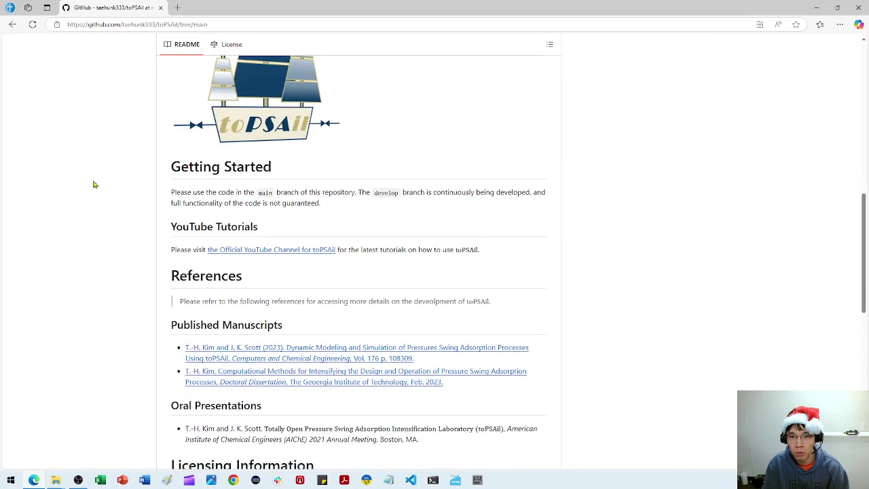
click(225, 250)
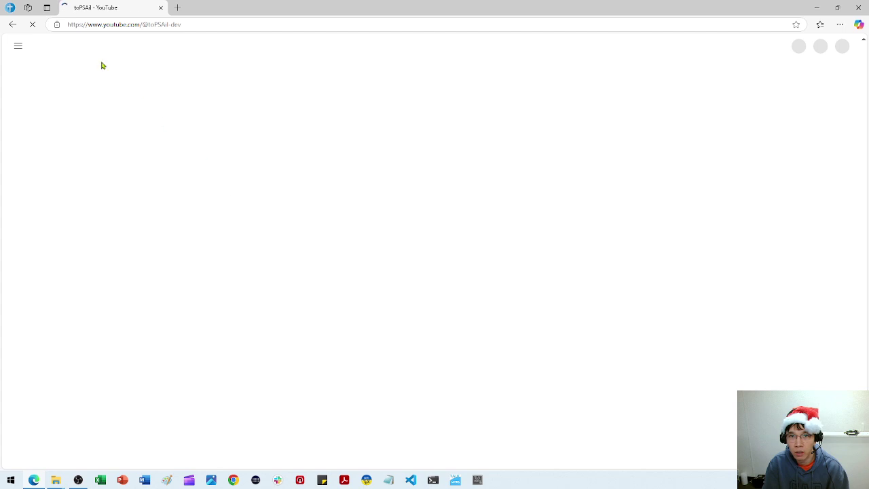
click(13, 26)
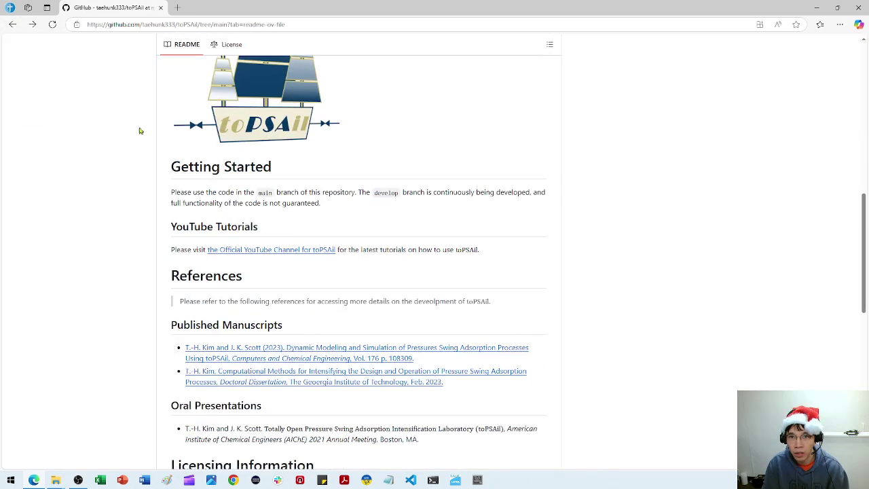
scroll(118, 194, down, 3)
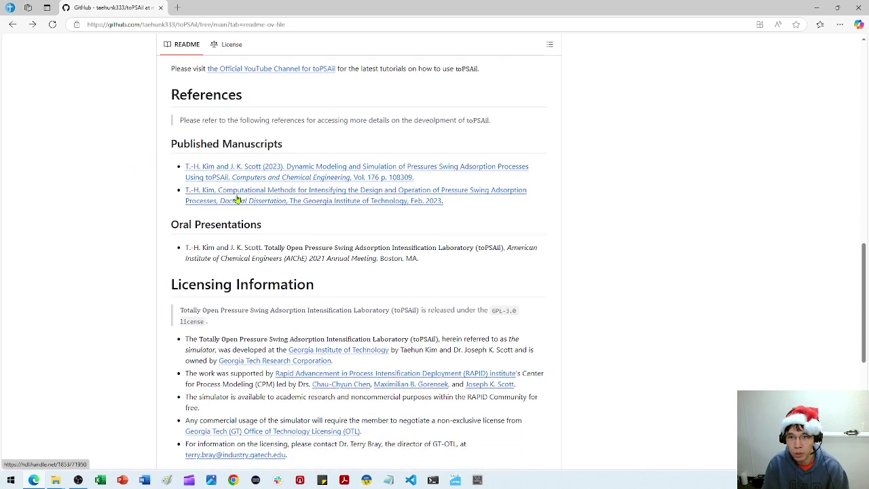
scroll(161, 199, down, 3)
scroll(140, 219, up, 14)
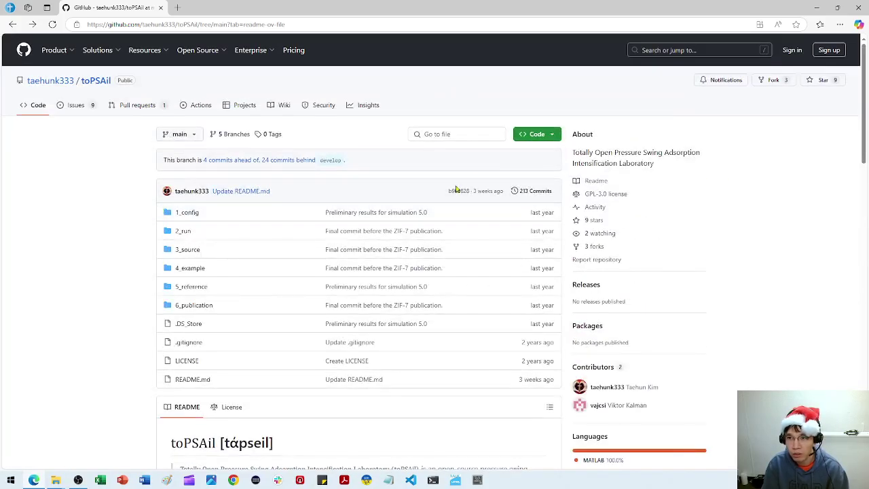
- Download the main branch of the toPSAil repository as a ZIP file and dismiss the code download options
click(554, 135)
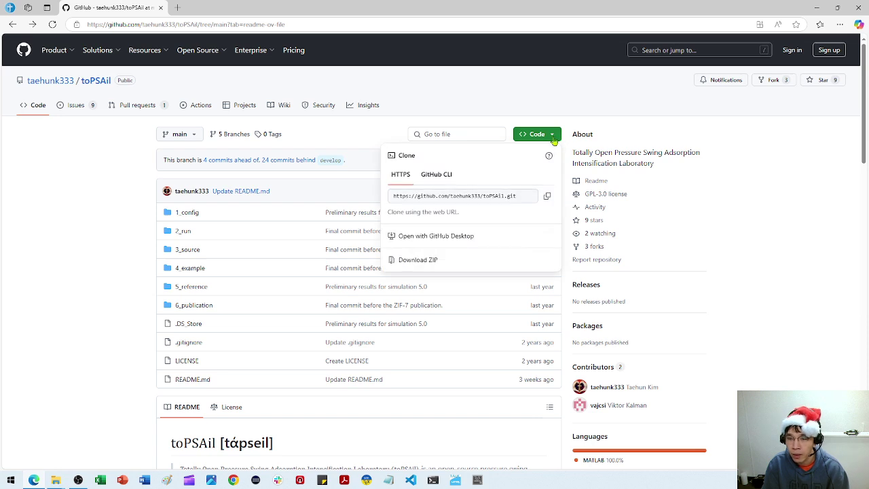
click(445, 263)
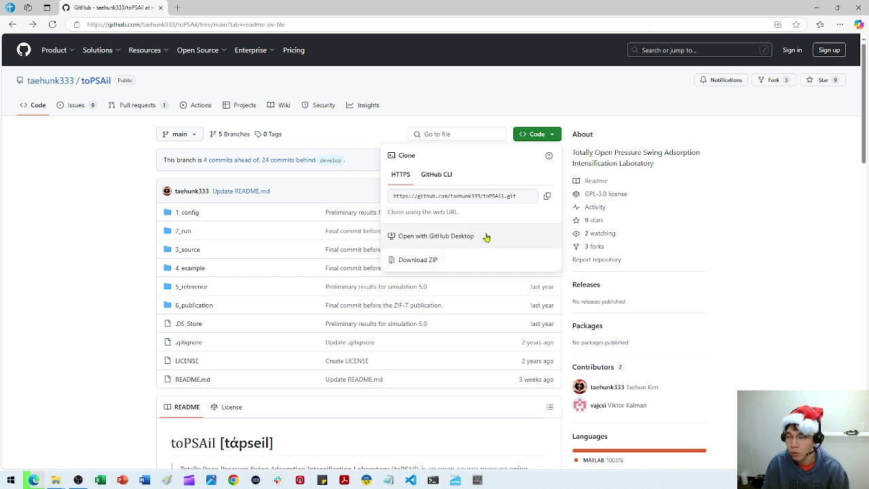
click(537, 99)
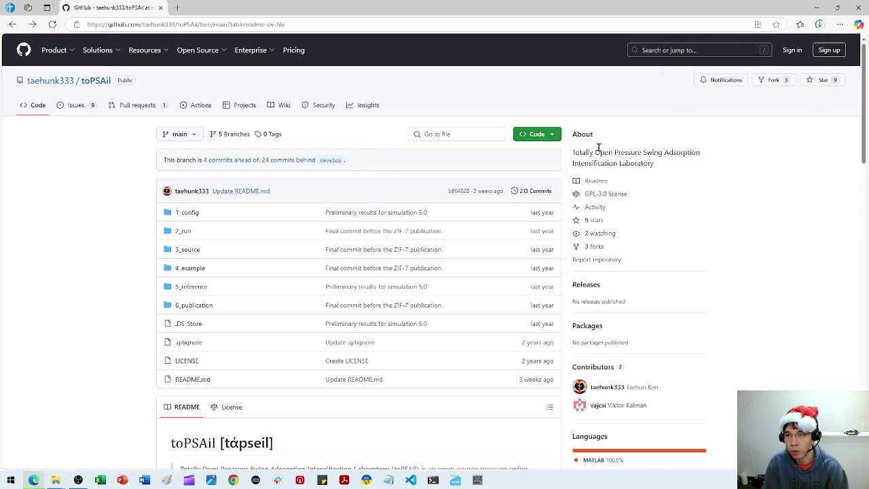
- Recheck the main branch's code download options, dismiss them, and show the downloaded toPSAil-main.zip in its folder
click(561, 135)
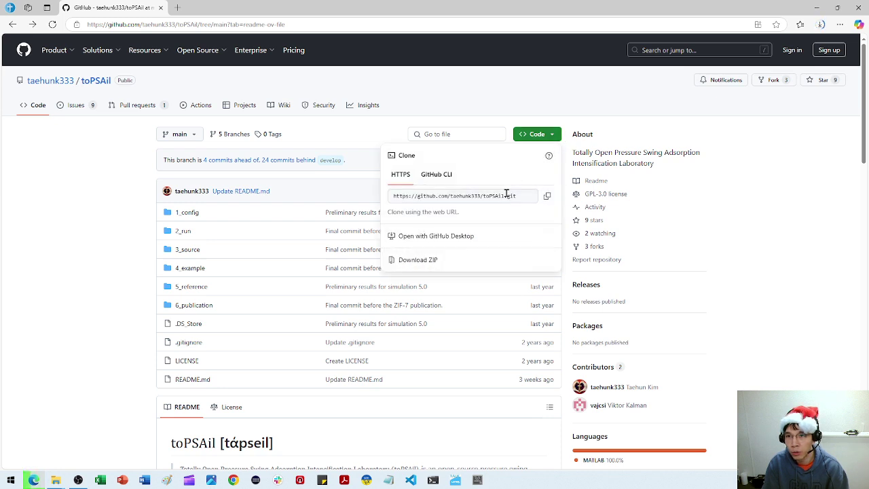
click(760, 181)
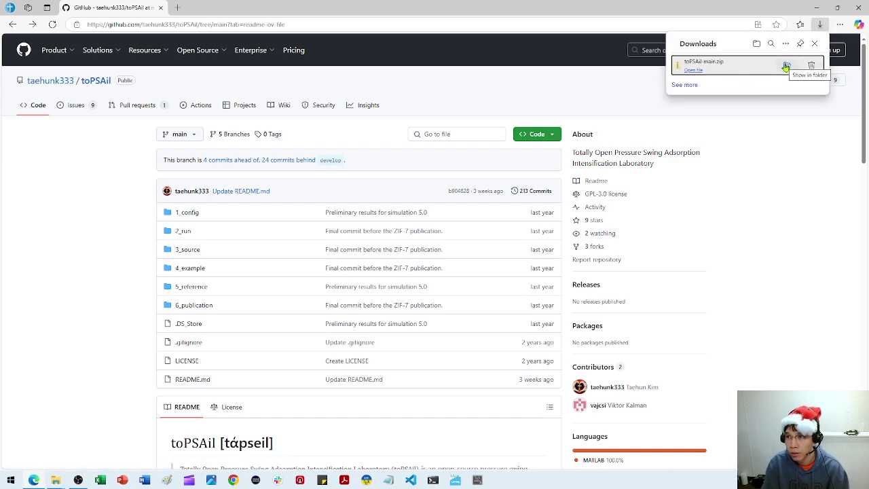
drag(364, 82, 493, 99)
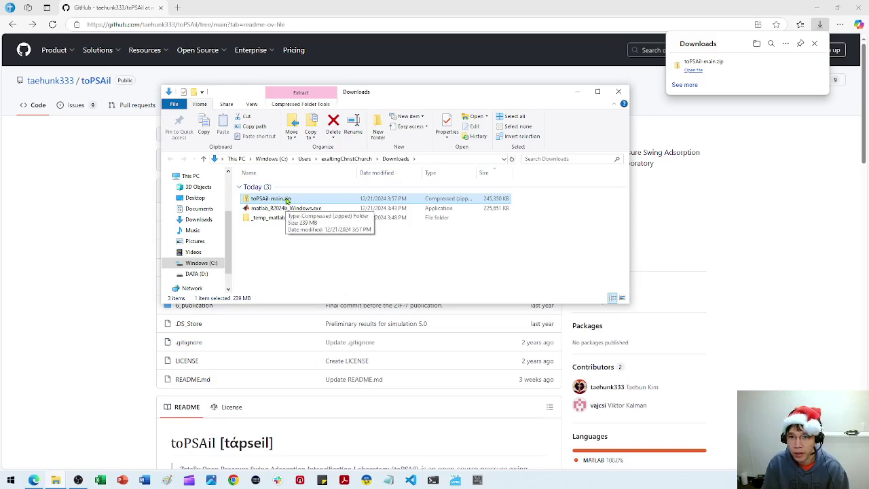
- Open toPSAil-main.zip and extract its contents to the toPSAil-main folder in Downloads, with extracted files shown when complete
double_click(286, 200)
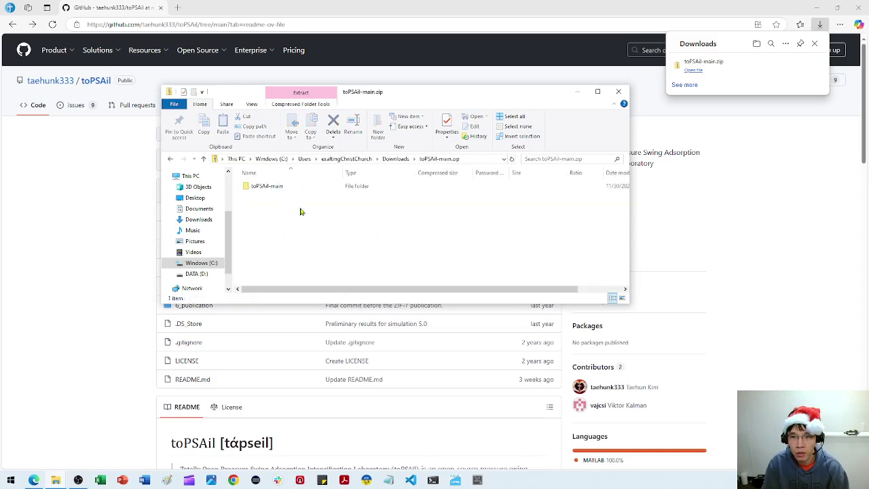
click(272, 187)
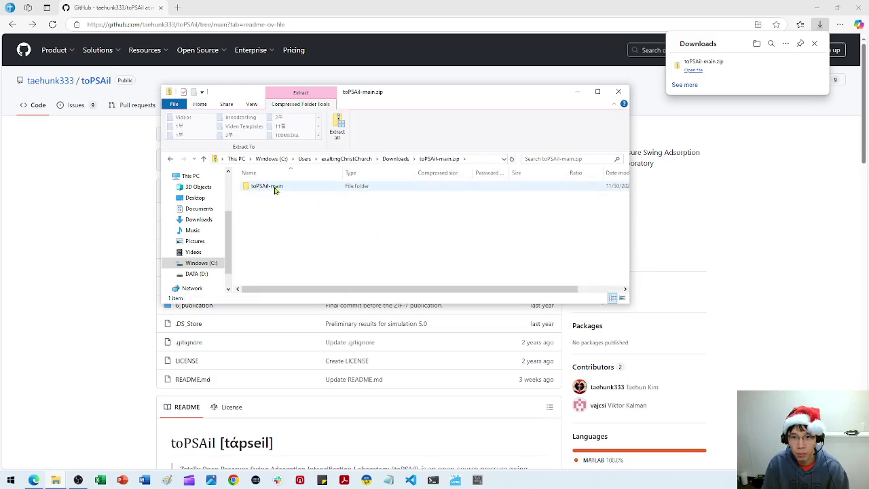
click(339, 132)
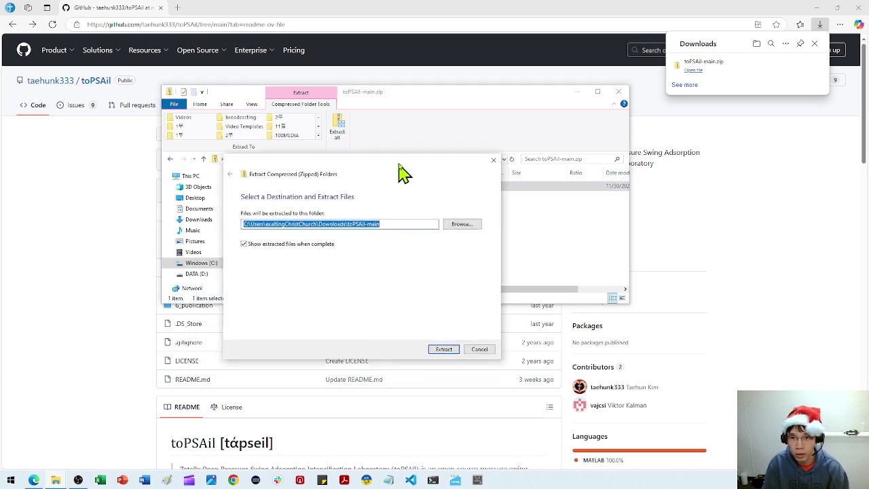
click(444, 348)
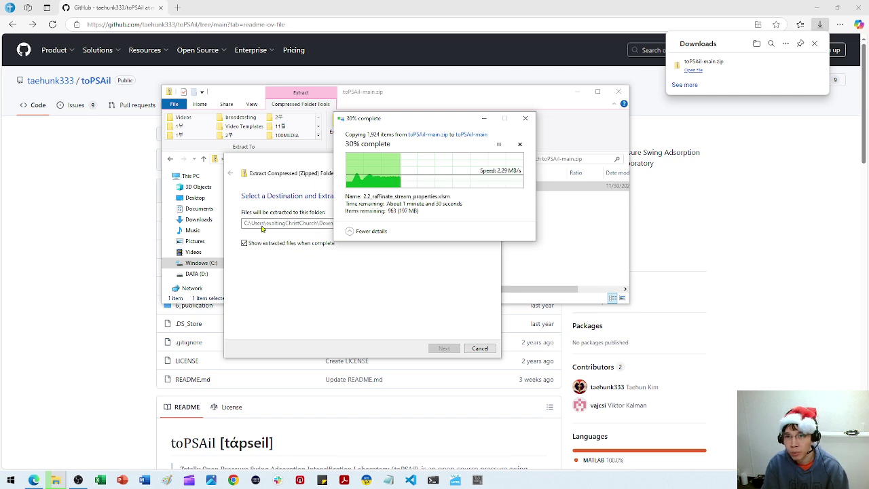
- Return to the toPSAil repository's home page, switch from develop to the main branch, and review its ZIP download option without downloading again
click(114, 204)
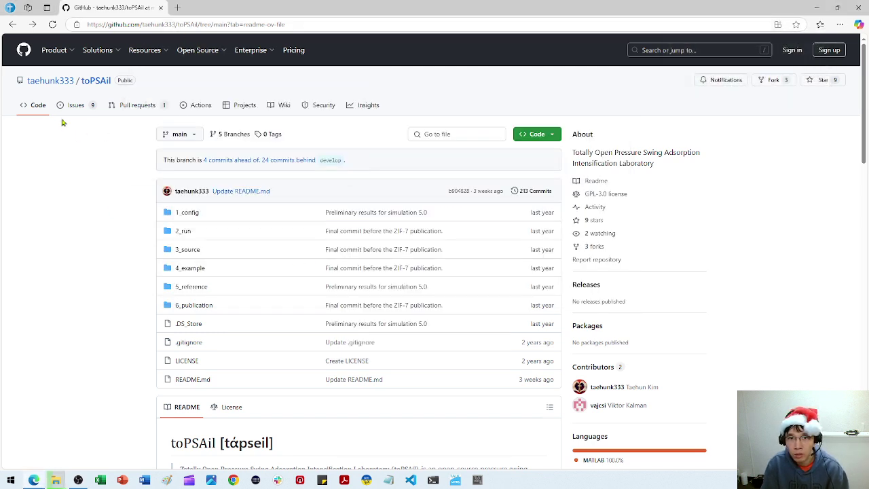
click(100, 83)
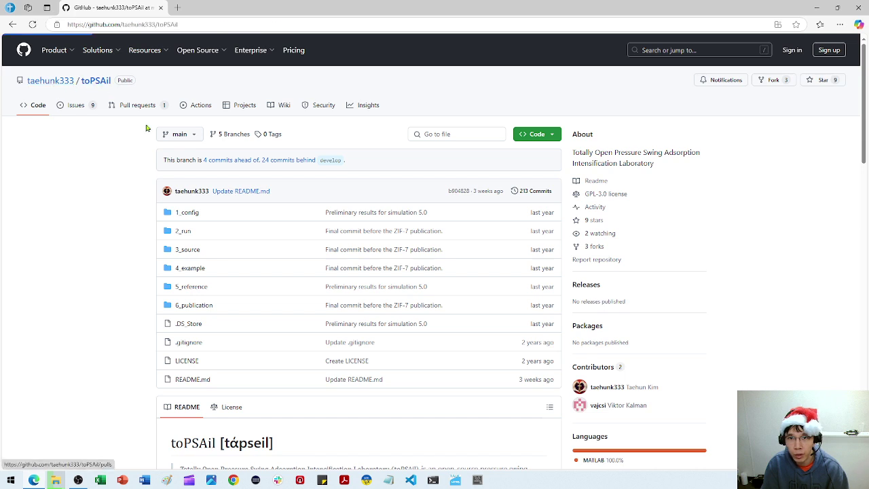
click(203, 138)
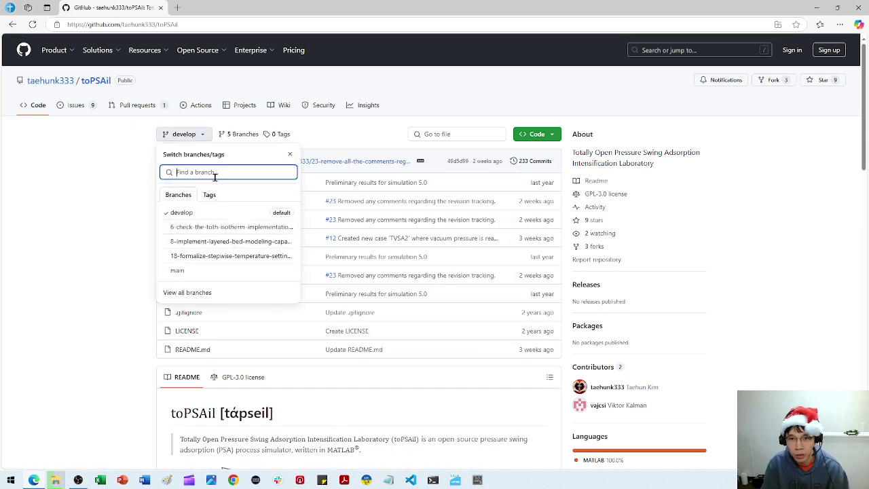
click(185, 270)
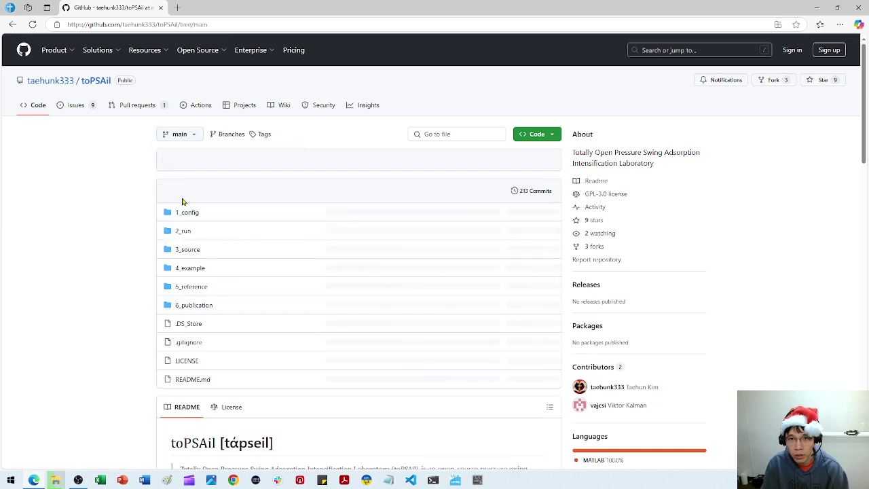
click(554, 136)
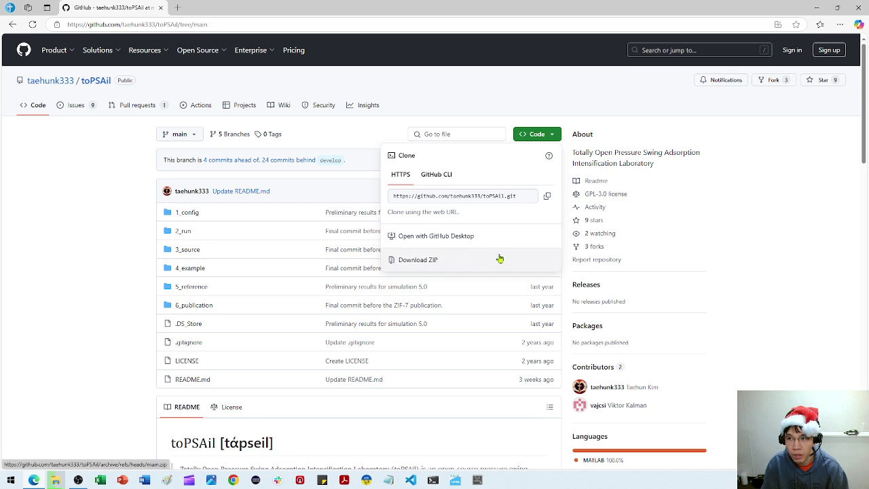
click(765, 220)
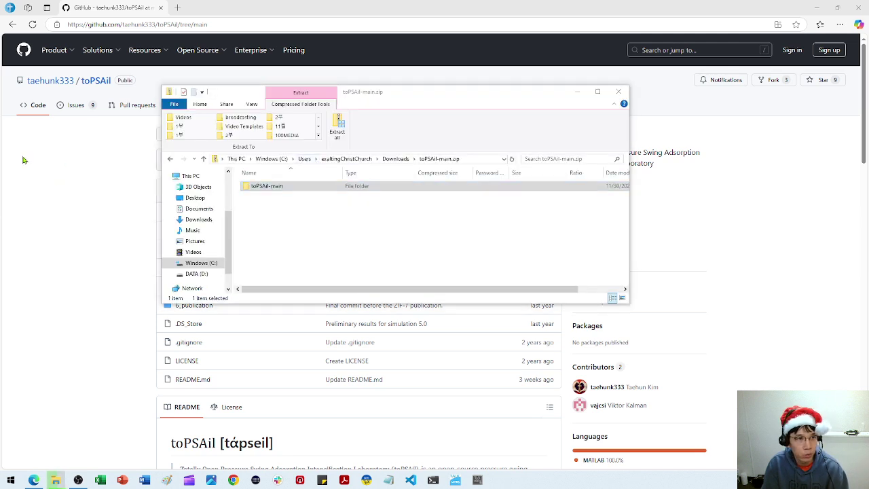
- Switch to File Explorer, move the extracted inner toPSAil-main folder from Downloads to Documents, and open it there
key(alt+Tab)
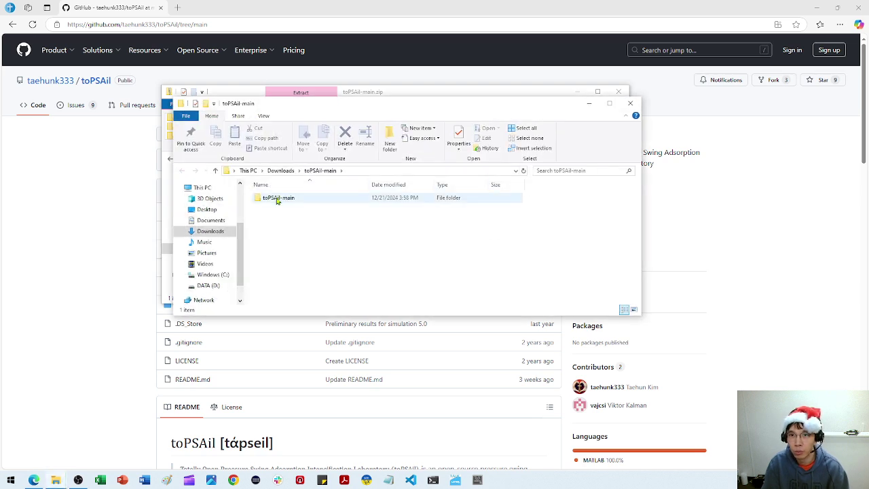
click(283, 199)
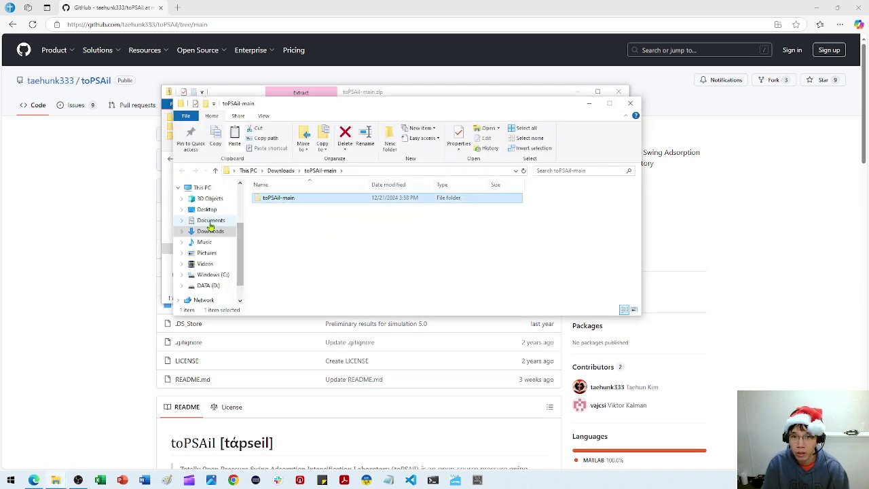
click(210, 221)
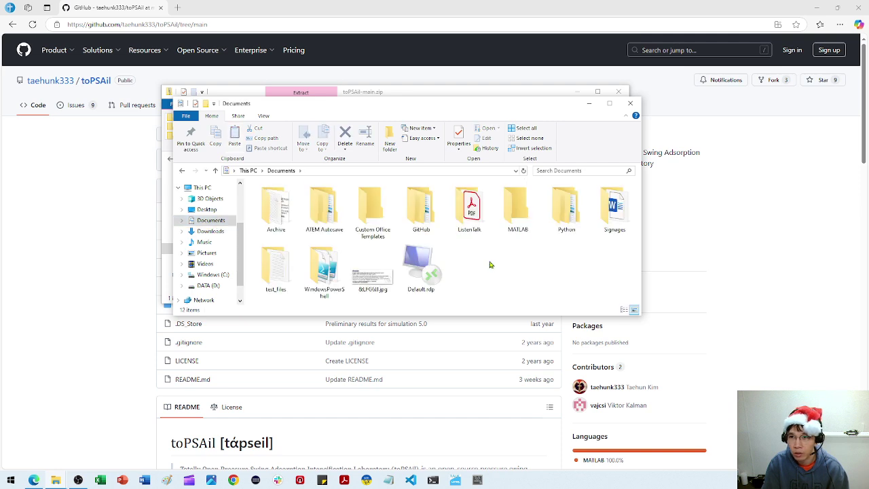
key(ctrl+v)
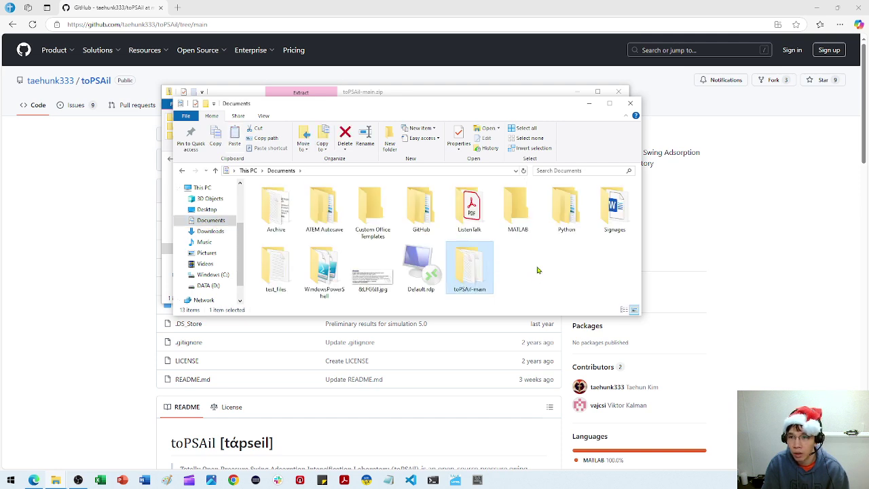
click(533, 270)
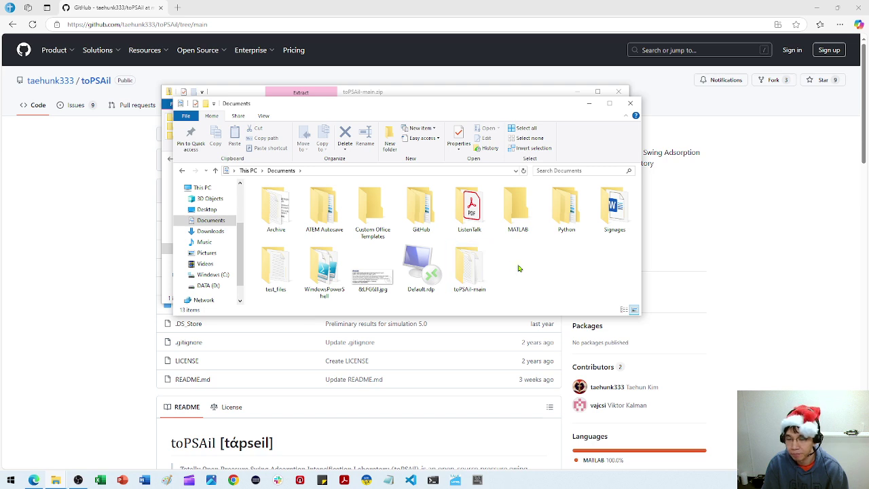
double_click(477, 263)
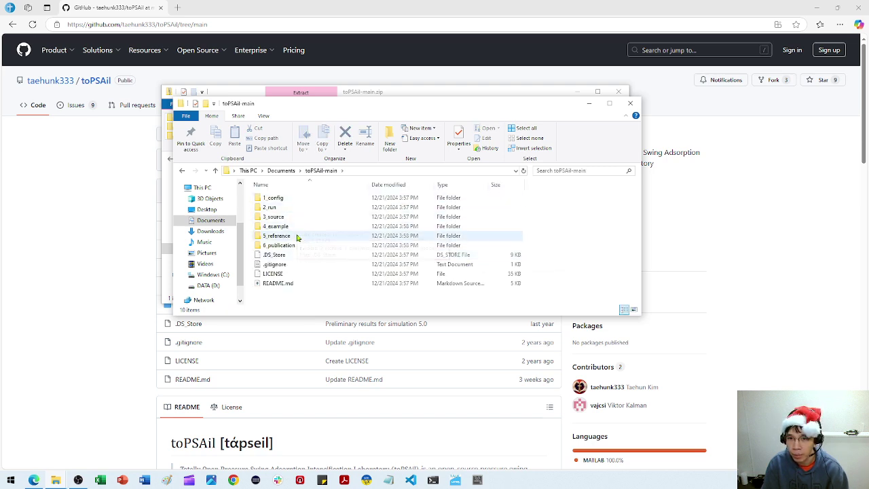